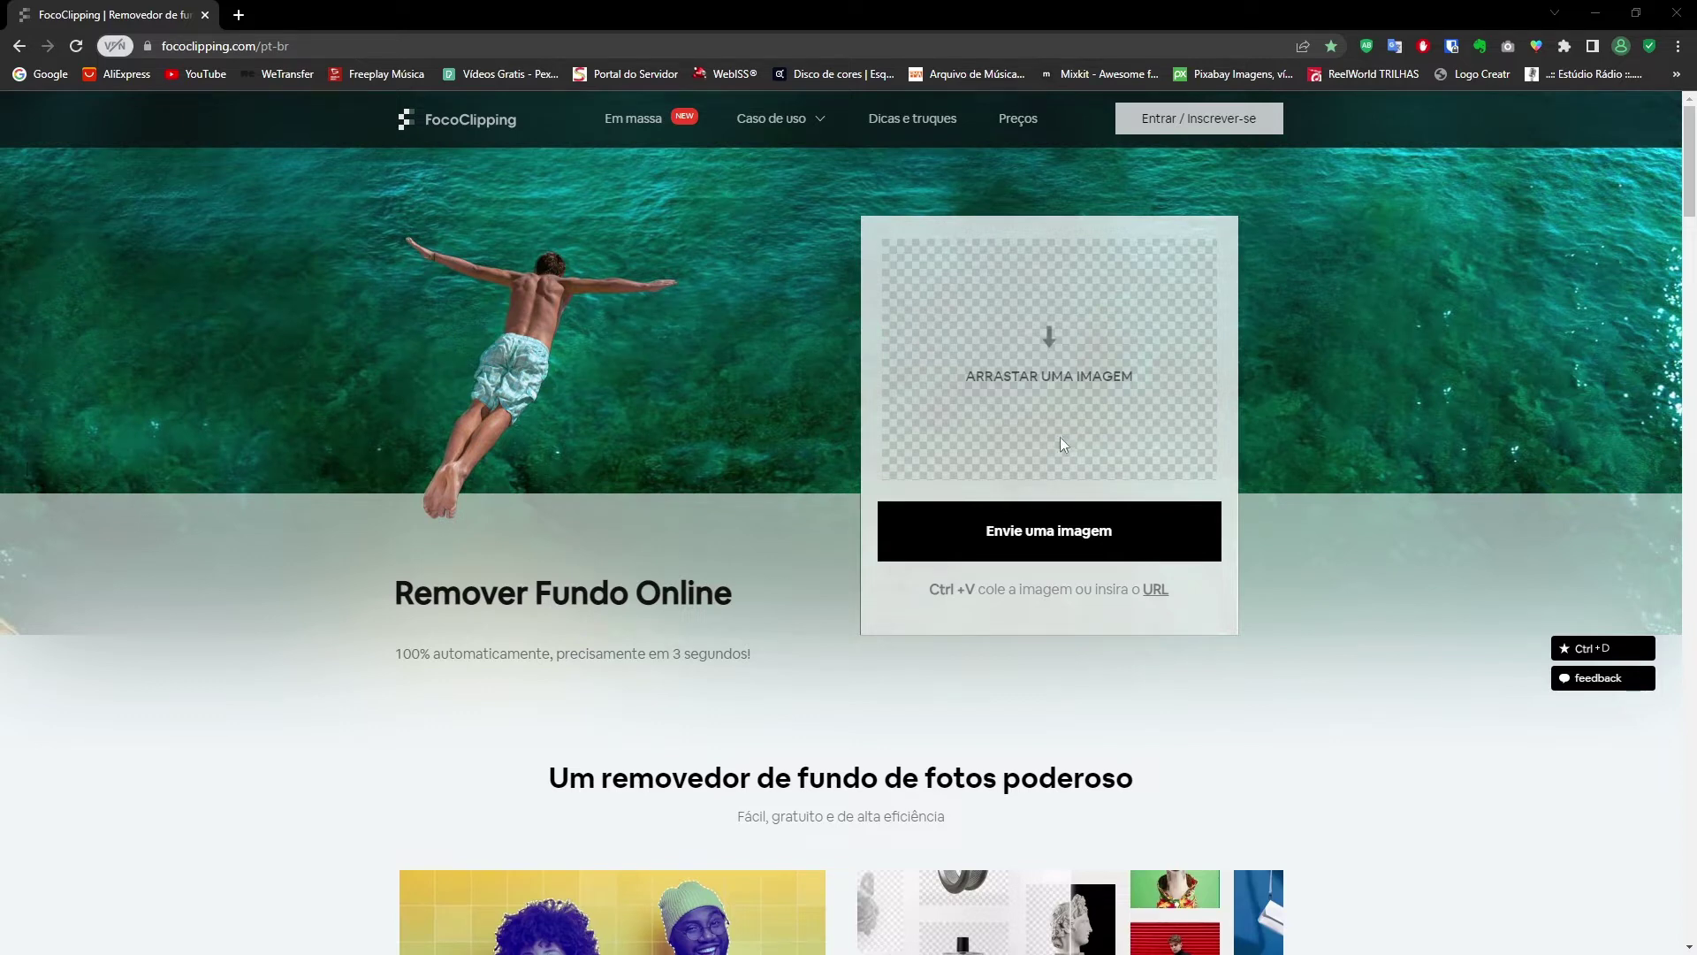
Upload photo IMG_5049 so its background is removed automatically, leaving the man with the camcorder
{"action": "left_click", "coordinate": [1060, 543]}
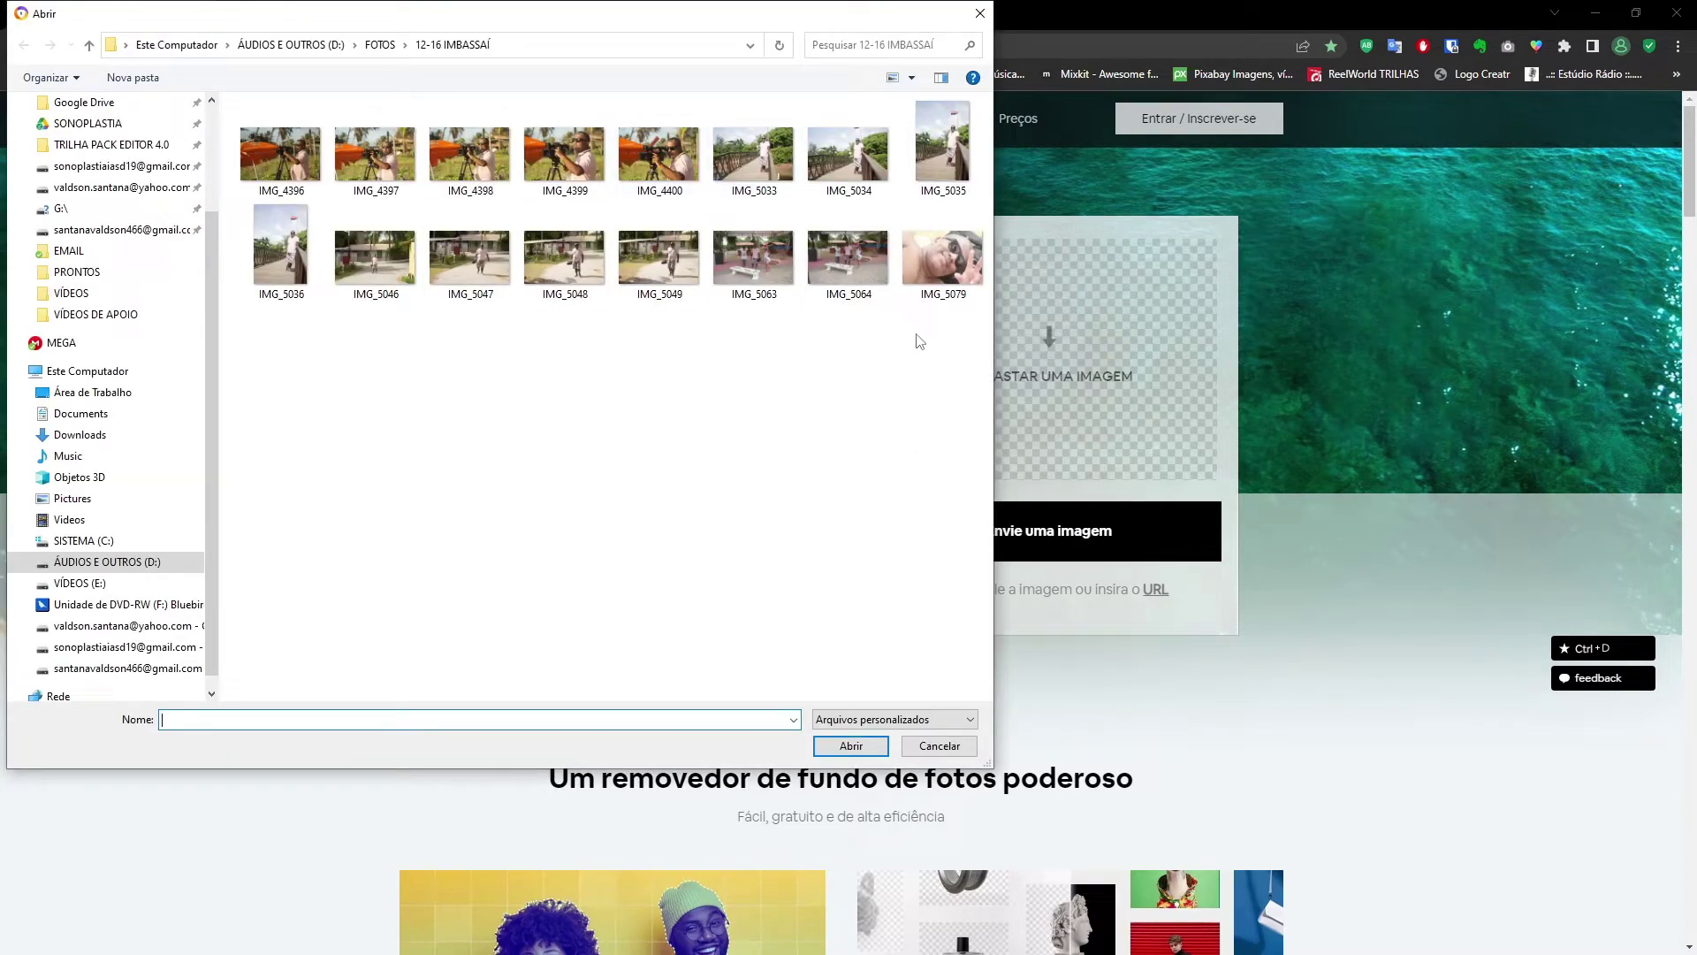
{"action": "double_click", "coordinate": [656, 262]}
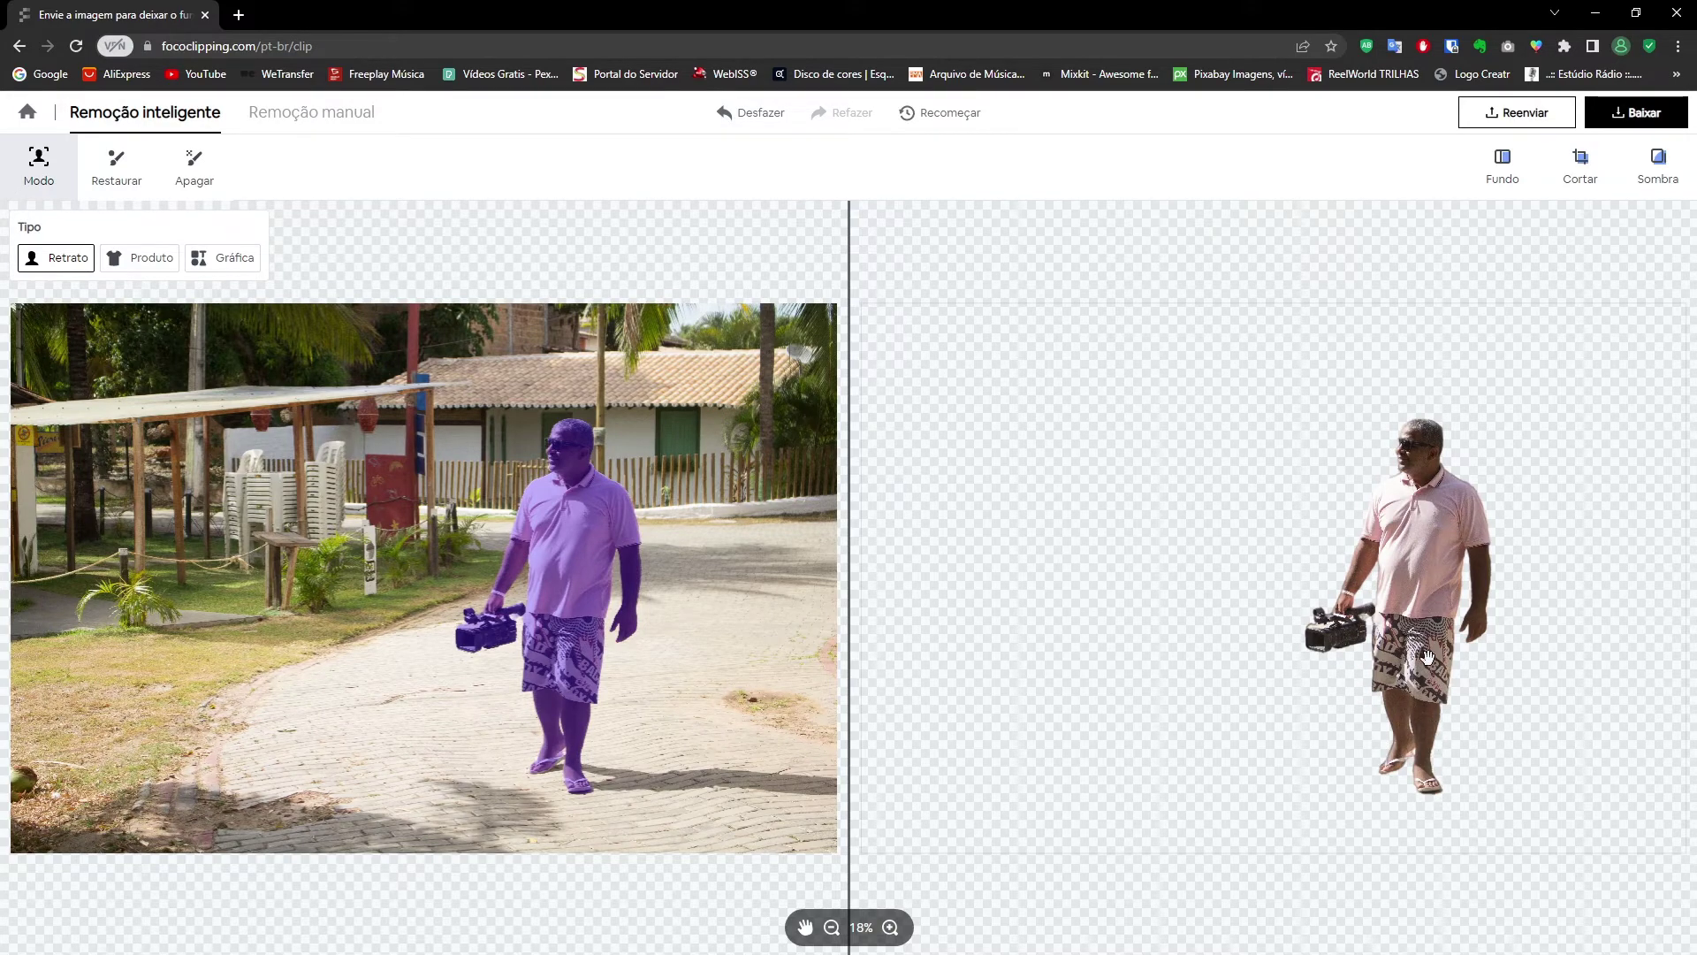
{"action": "scroll", "coordinate": [1427, 657], "scroll_direction": "up", "scroll_amount": 2}
{"action": "scroll", "coordinate": [1423, 655], "scroll_direction": "up", "scroll_amount": 2}
{"action": "scroll", "coordinate": [1419, 653], "scroll_direction": "up", "scroll_amount": 1}
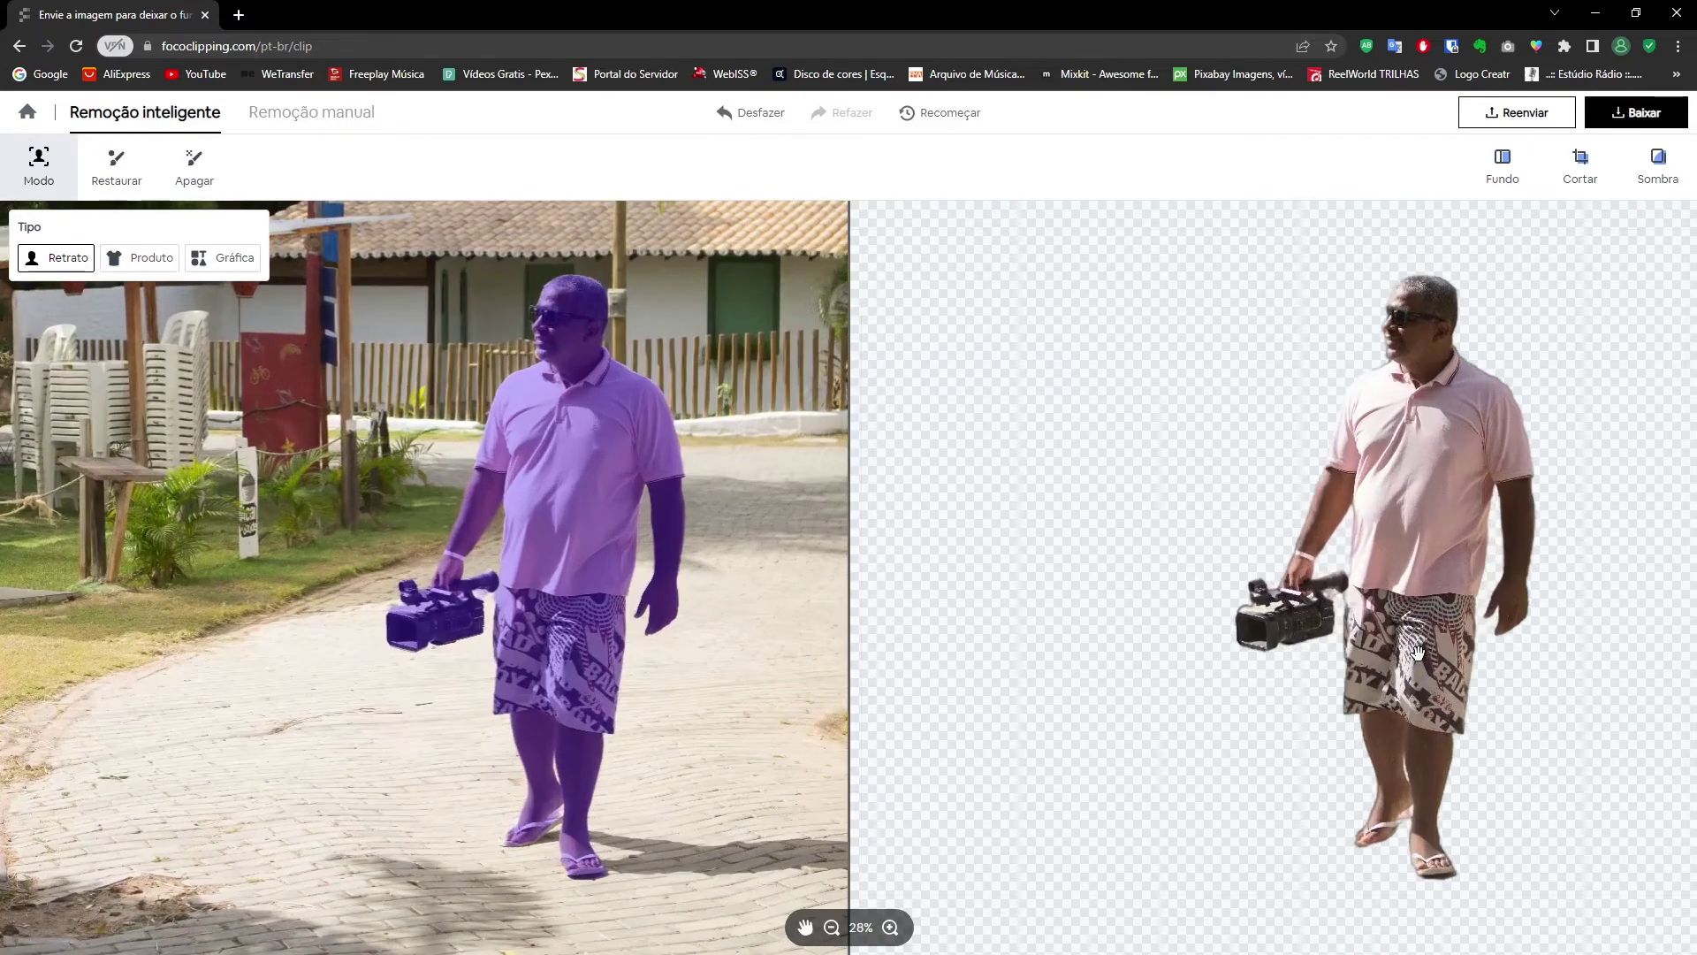
{"action": "scroll", "coordinate": [1418, 653], "scroll_direction": "up", "scroll_amount": 1}
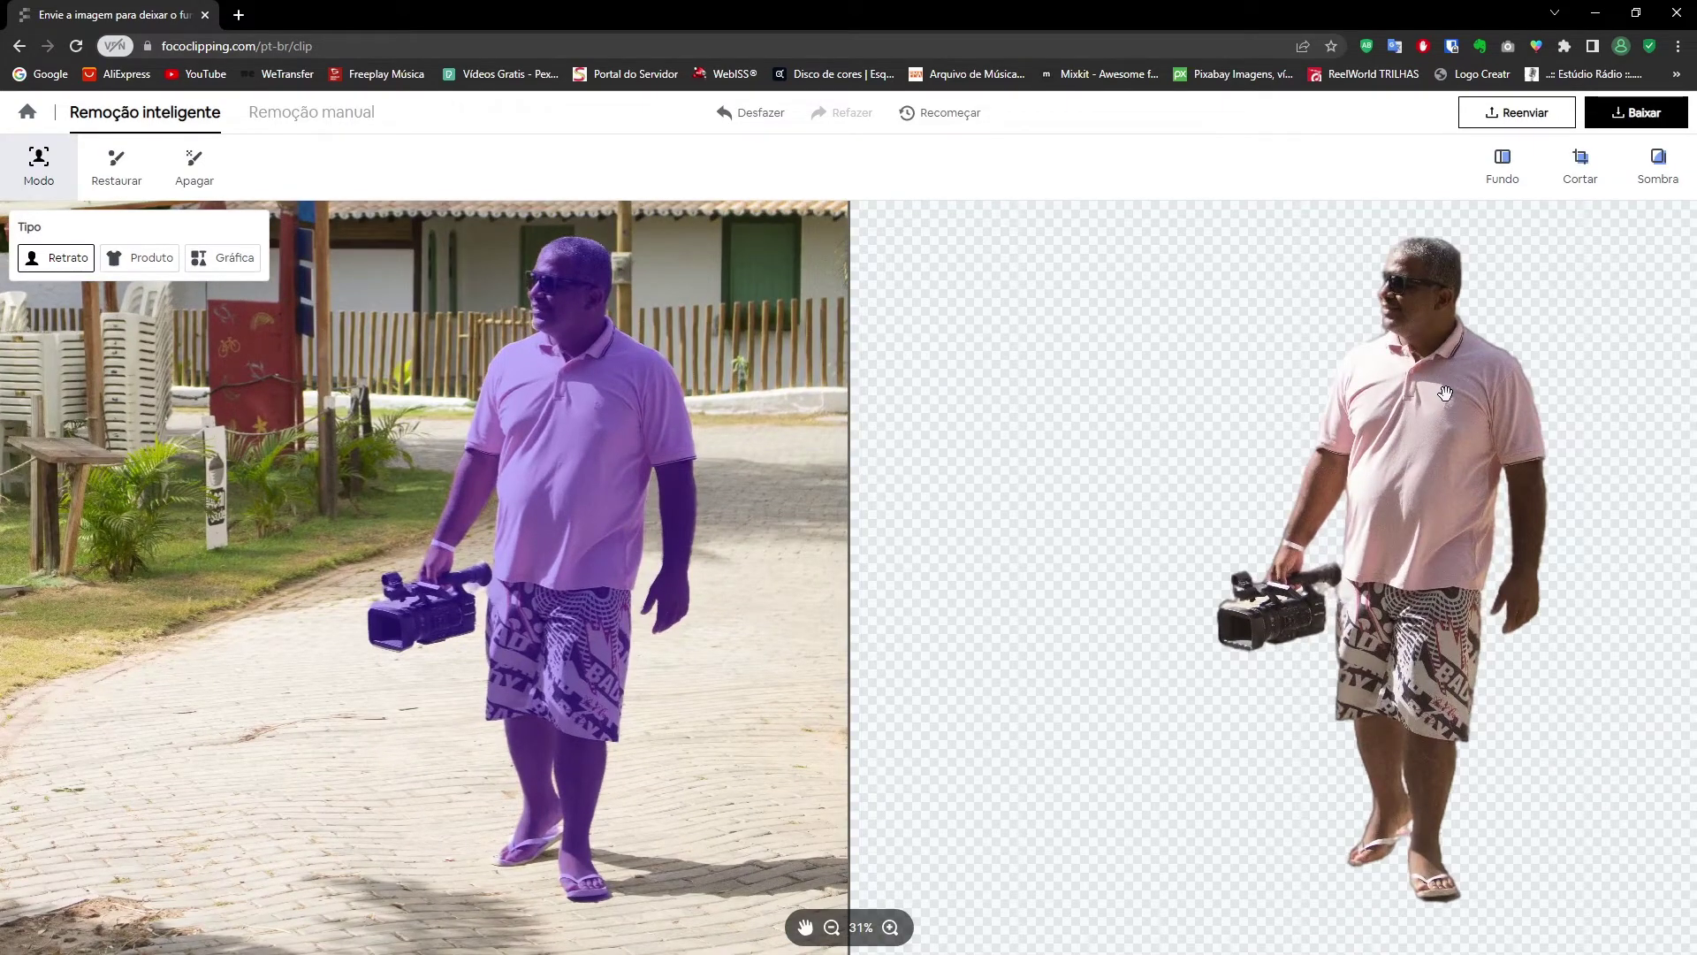
{"action": "scroll", "coordinate": [1445, 393], "scroll_direction": "down", "scroll_amount": 2}
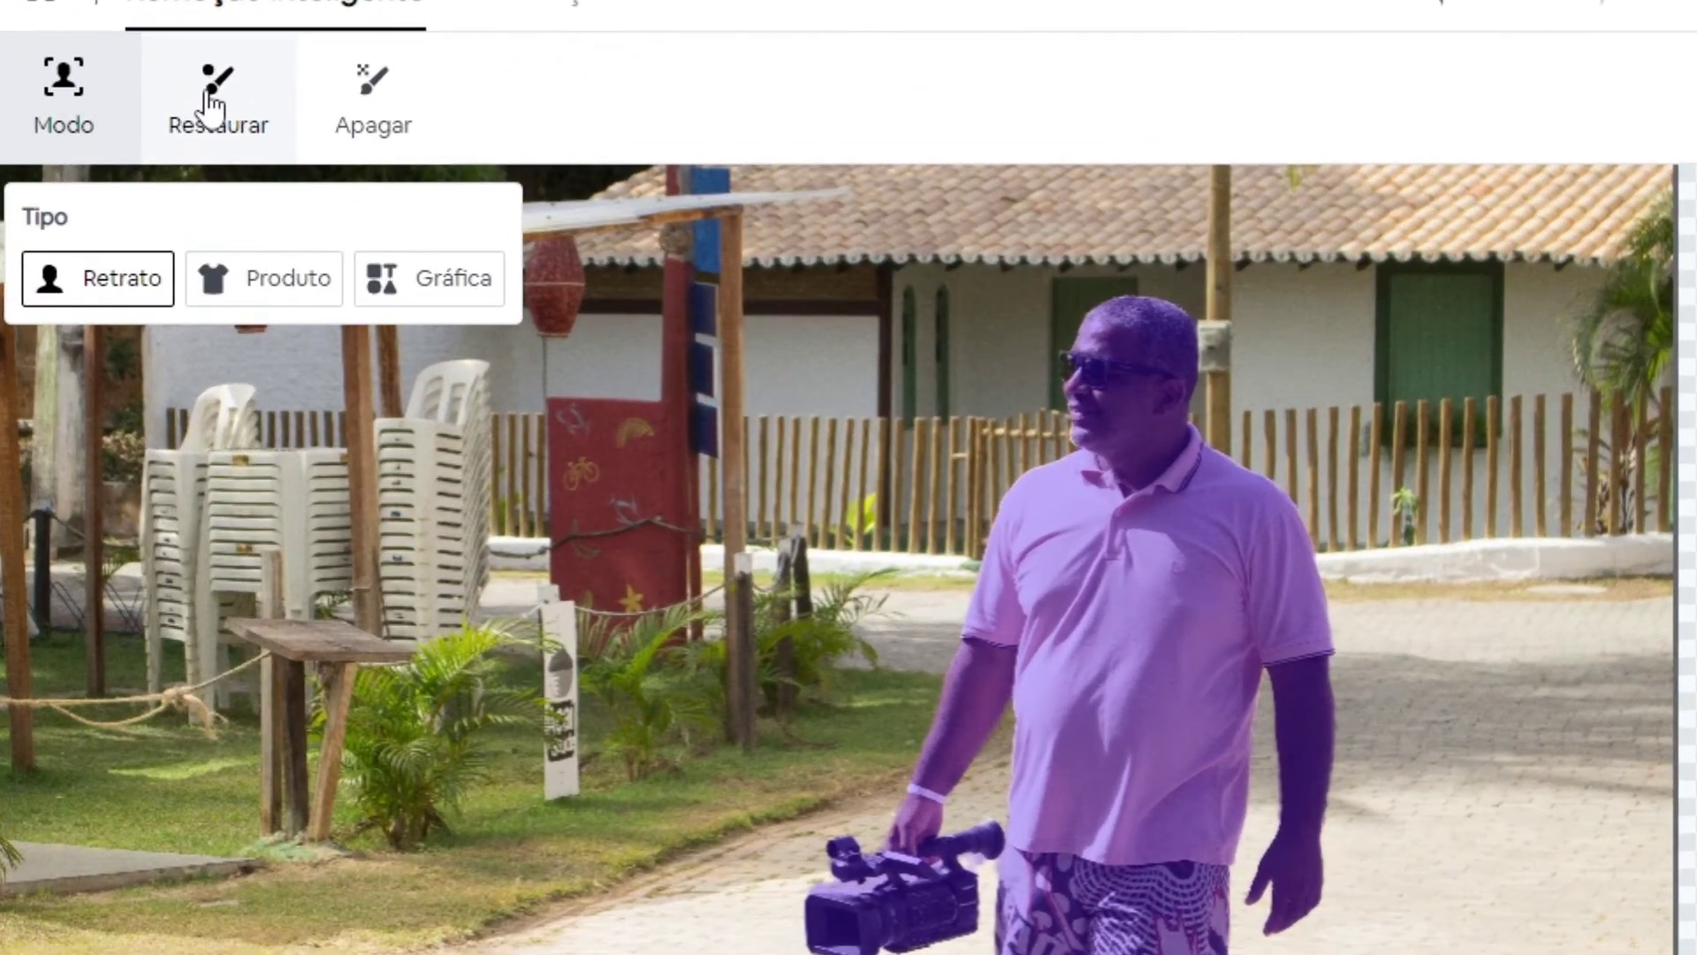
Restore a patch beside the man's head, undo it, switch to Apagar, and open download options
{"action": "left_click", "coordinate": [210, 102]}
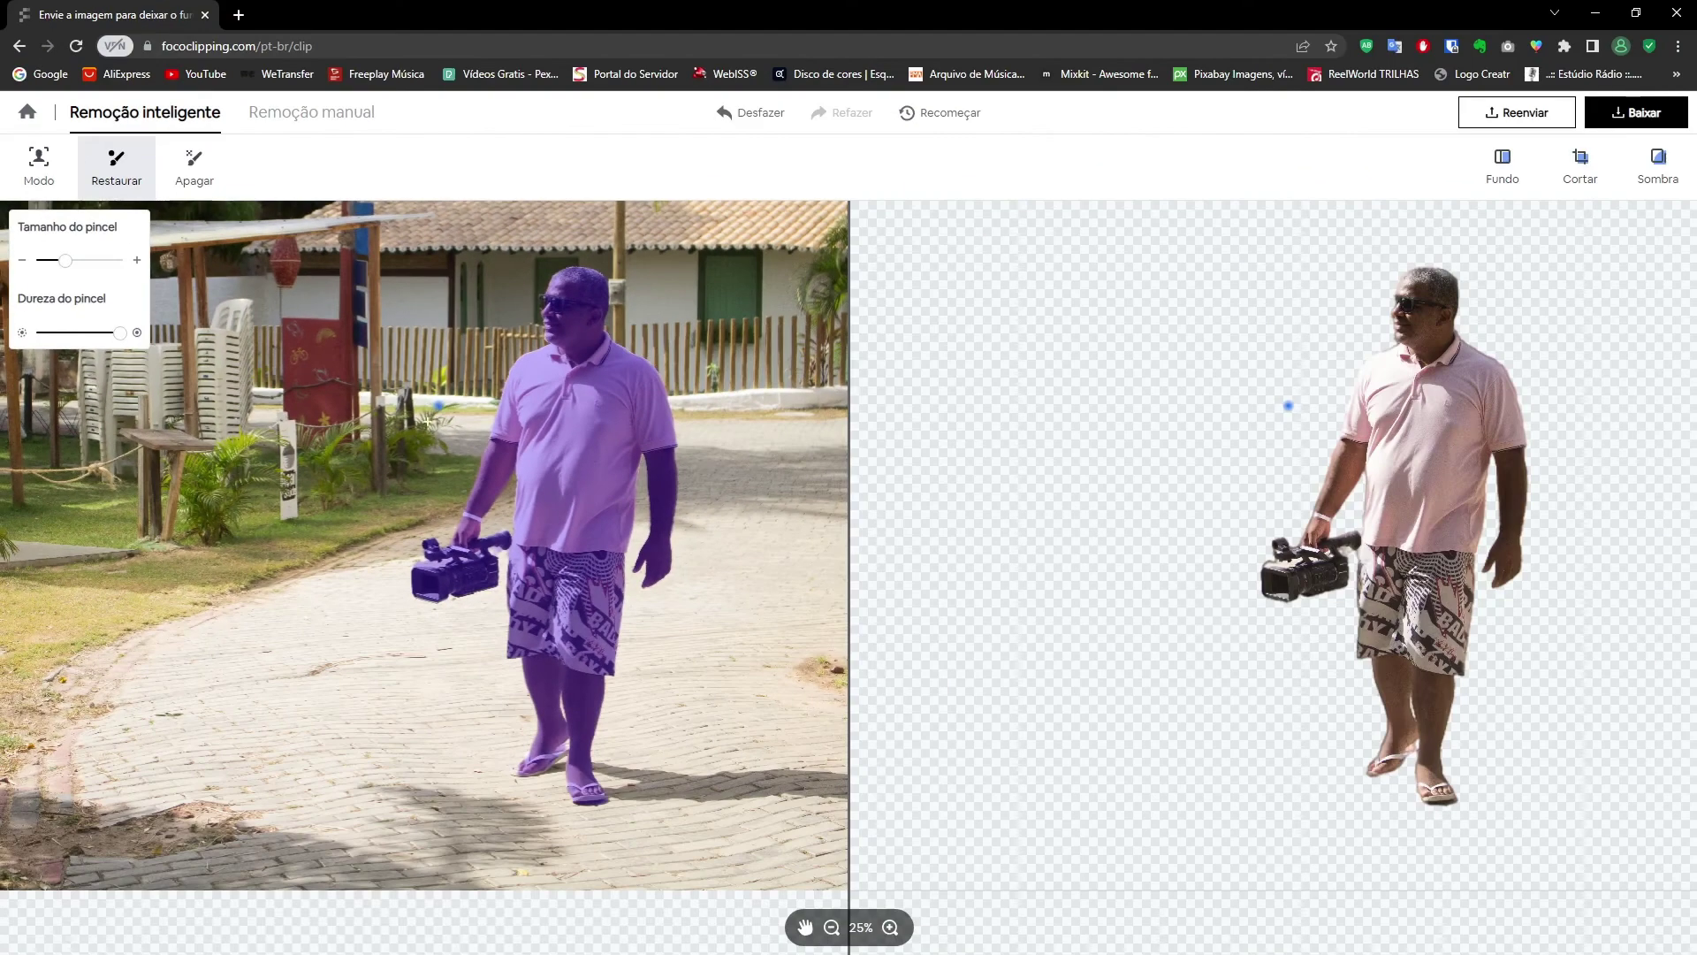
{"action": "left_click_drag", "start_coordinate": [440, 405], "coordinate": [436, 435]}
{"action": "key", "text": "ctrl+z"}
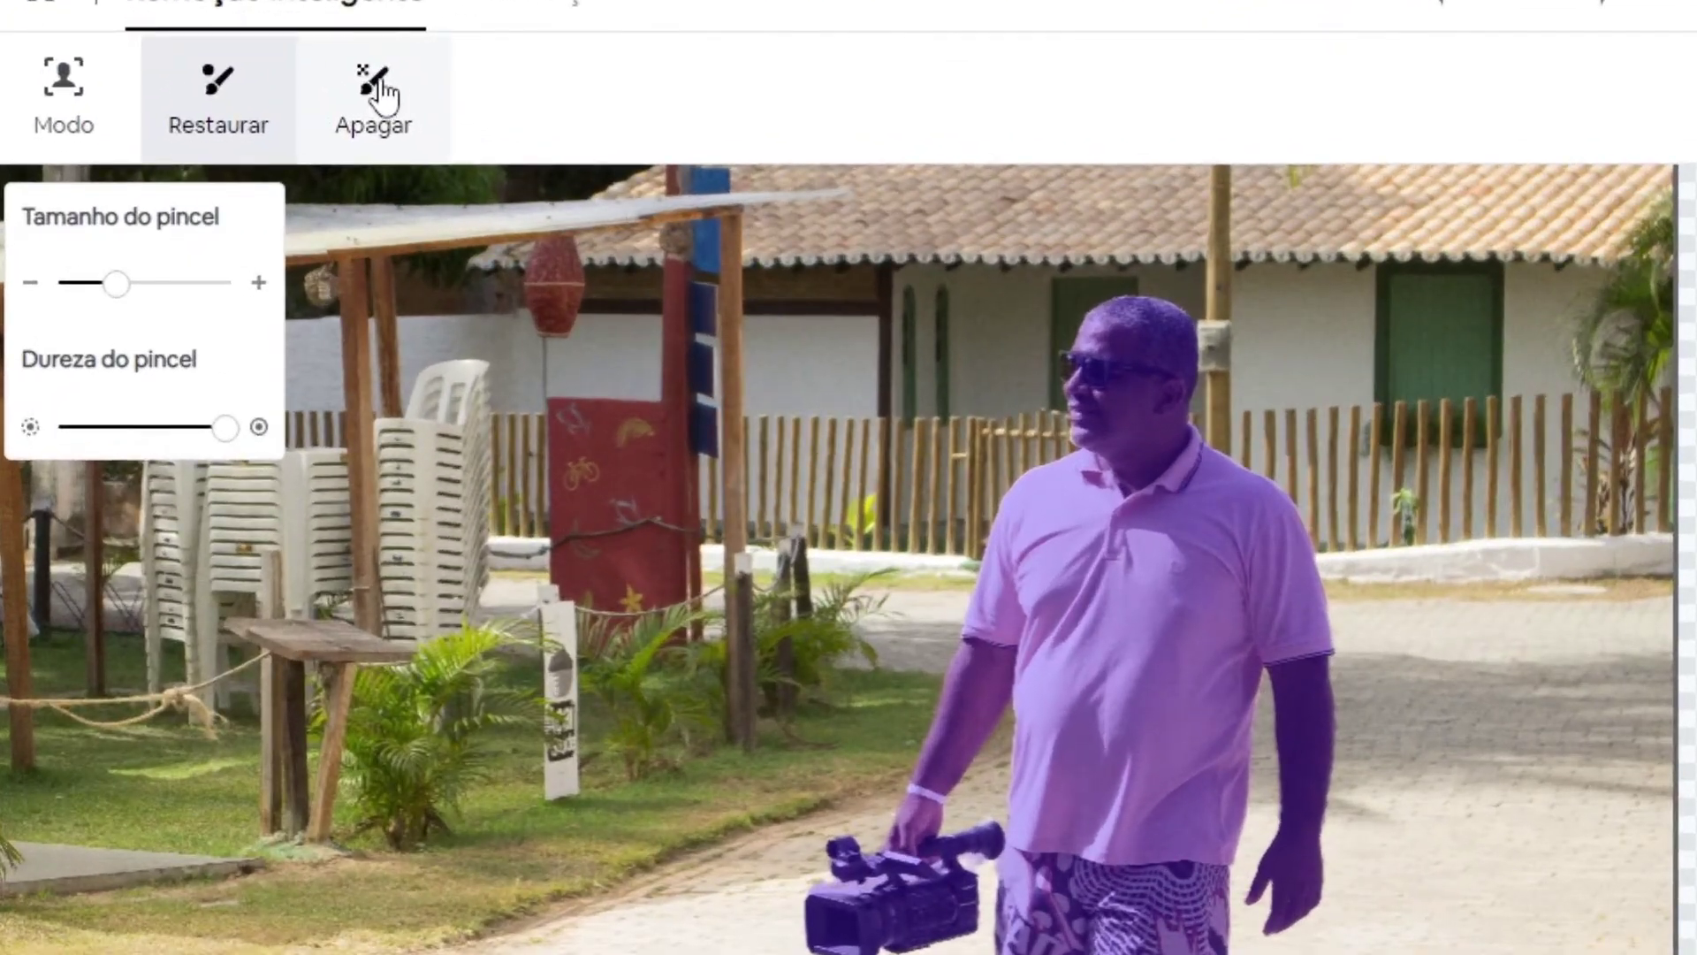
{"action": "left_click", "coordinate": [380, 93]}
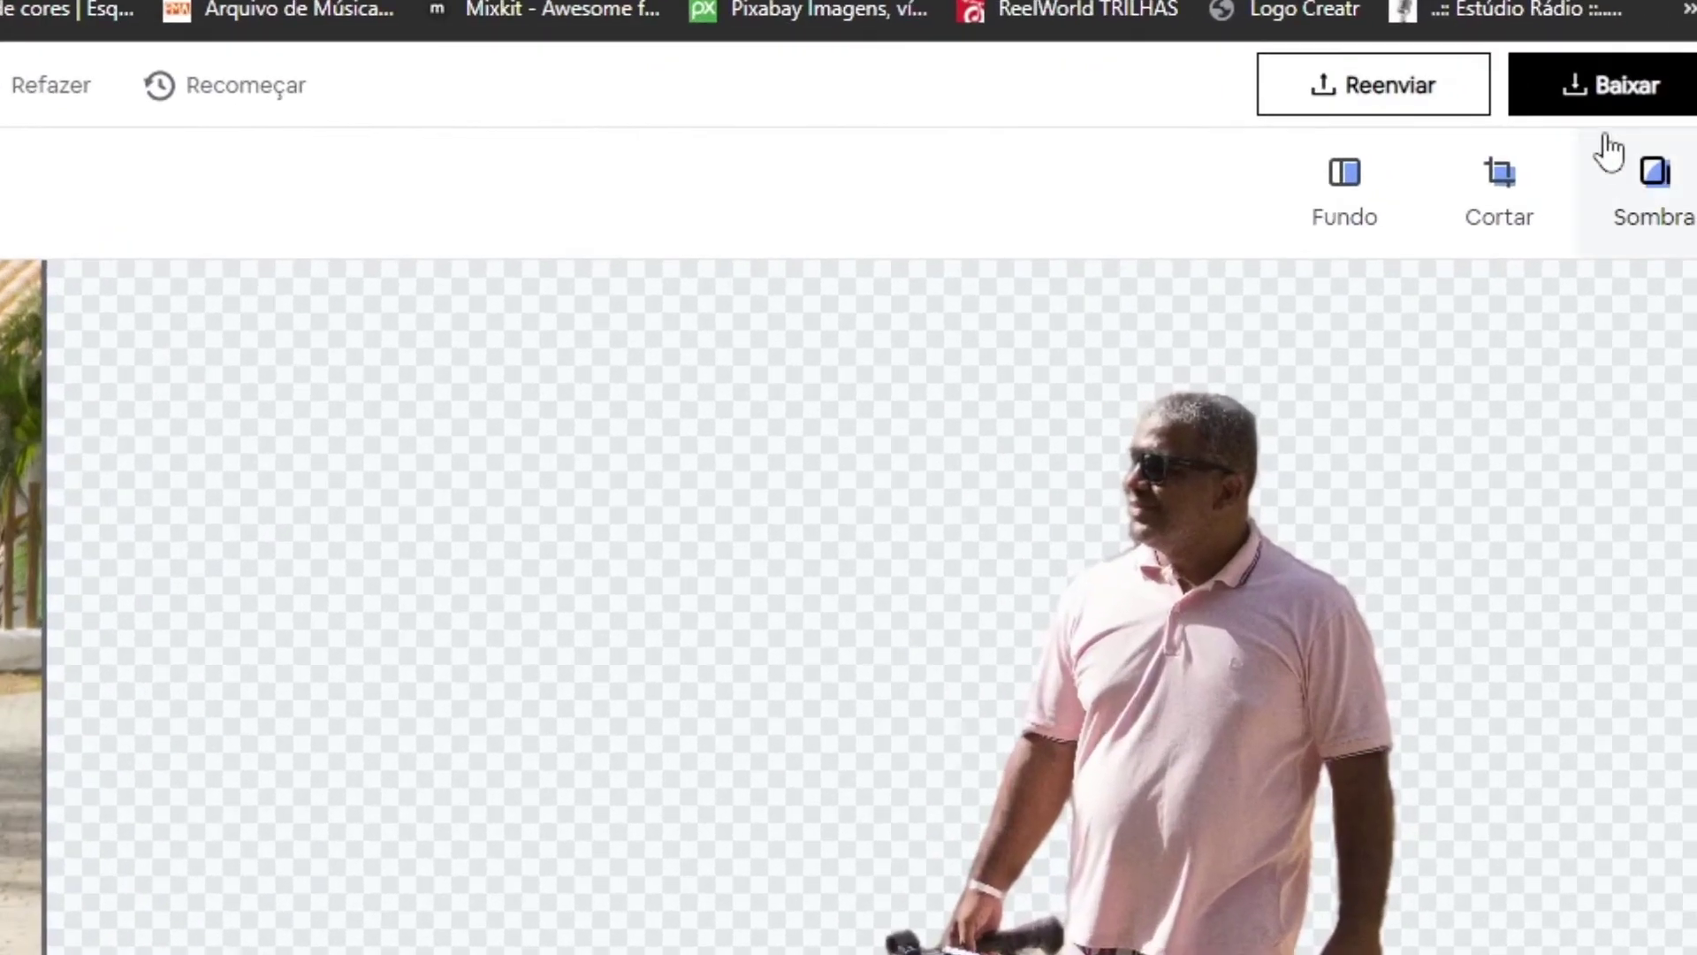
{"action": "left_click", "coordinate": [1600, 115]}
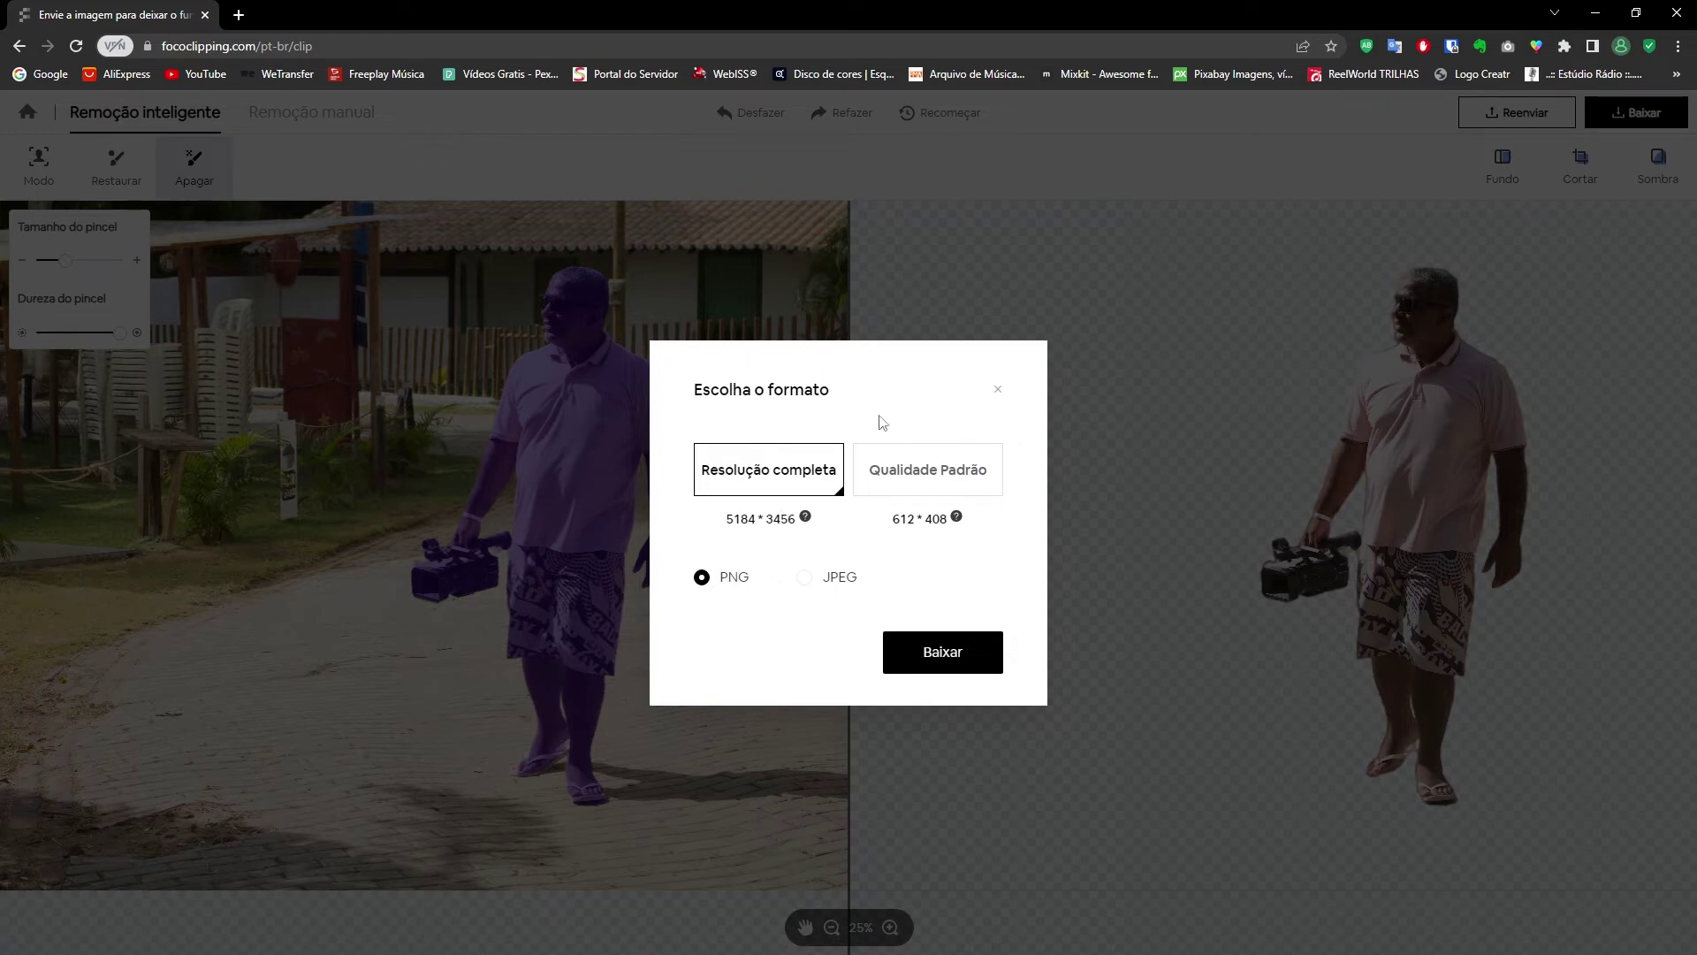
Download the cut-out as a standard-quality 612 × 408 PNG
{"action": "left_click", "coordinate": [943, 481]}
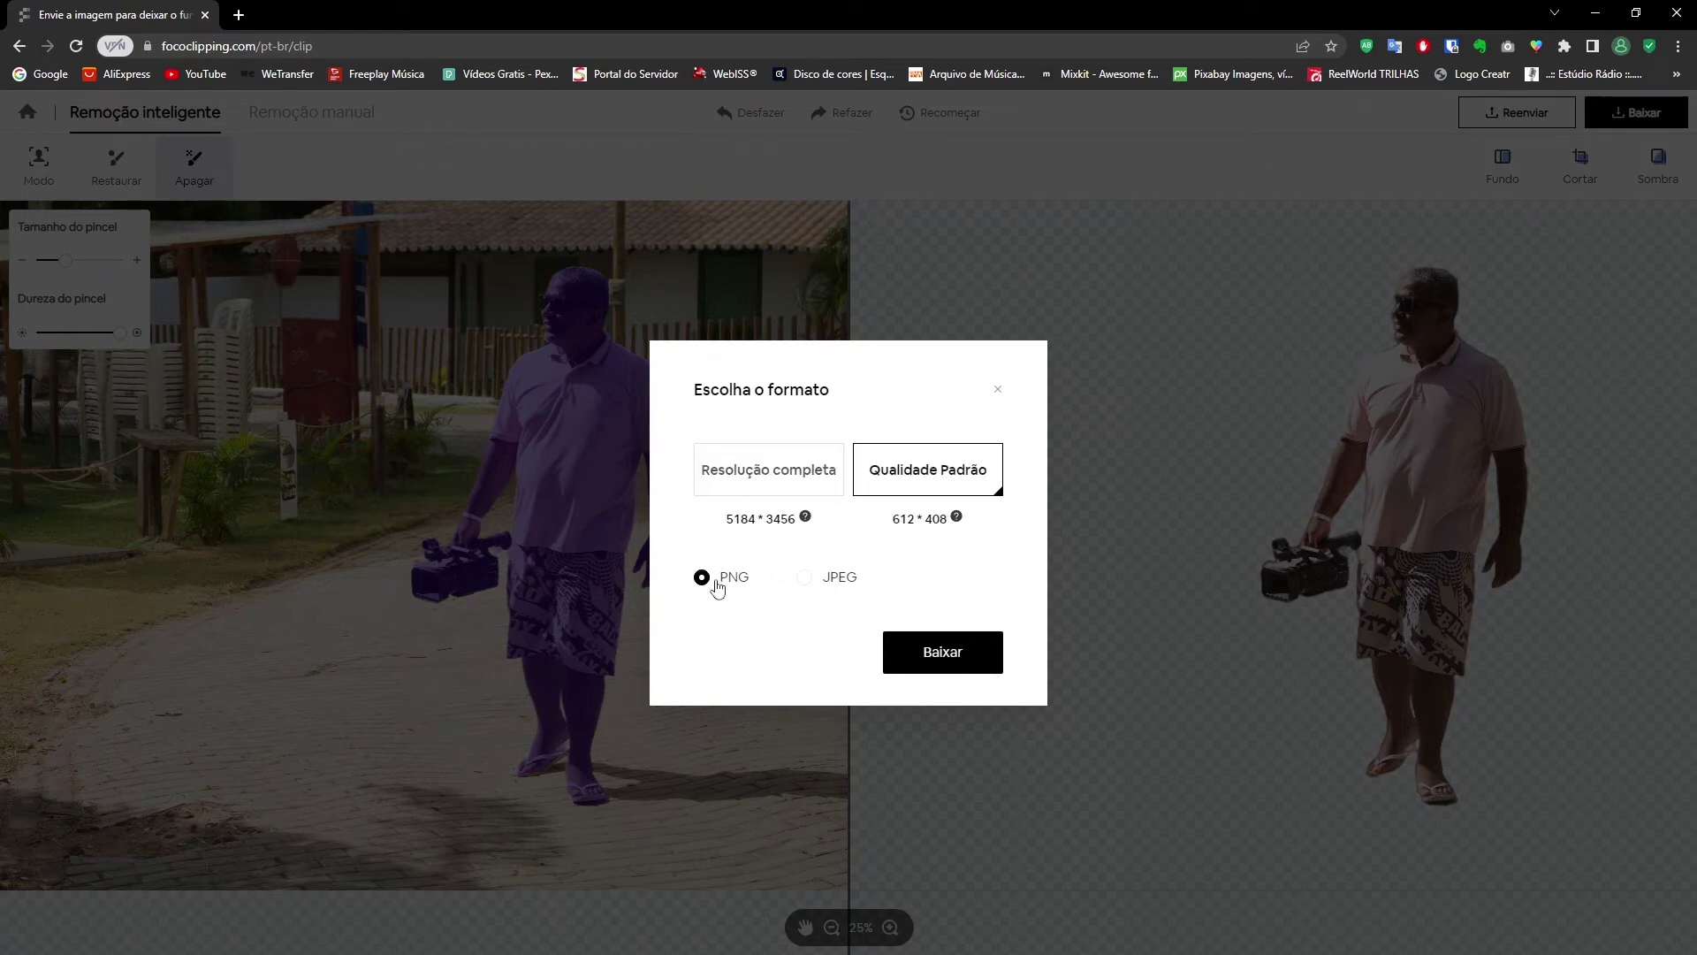
{"action": "left_click", "coordinate": [943, 652]}
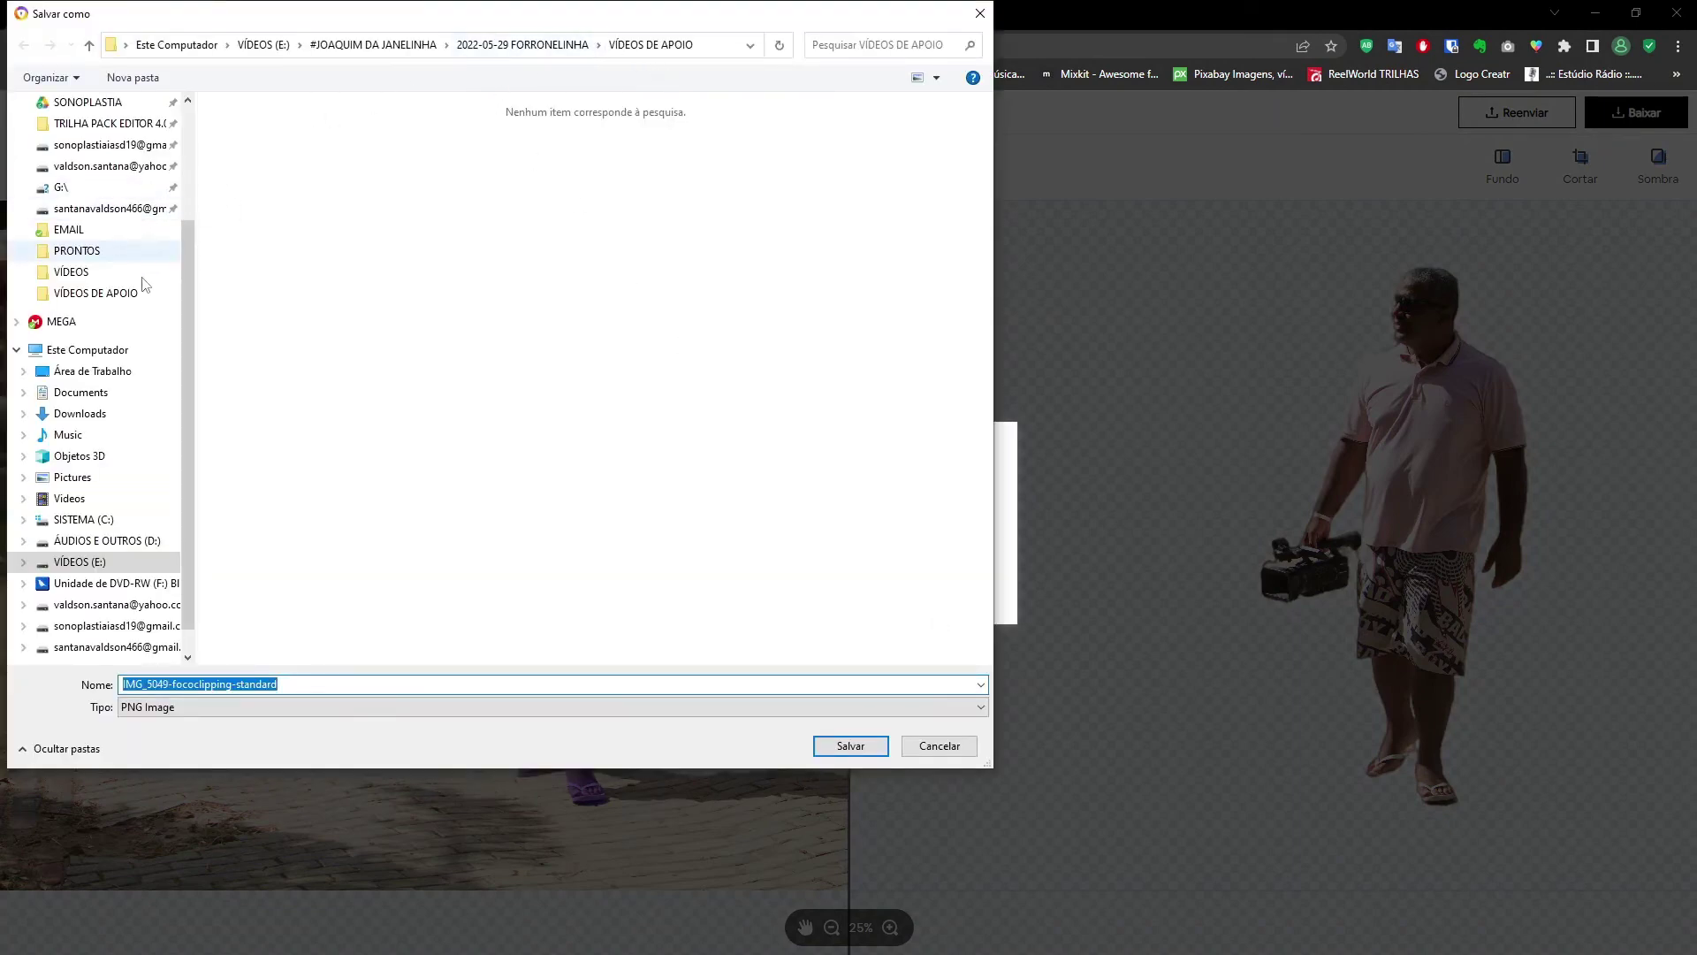
Save the PNG in Downloads as 'IMAGEM RECORTADA'
{"action": "left_click", "coordinate": [95, 413]}
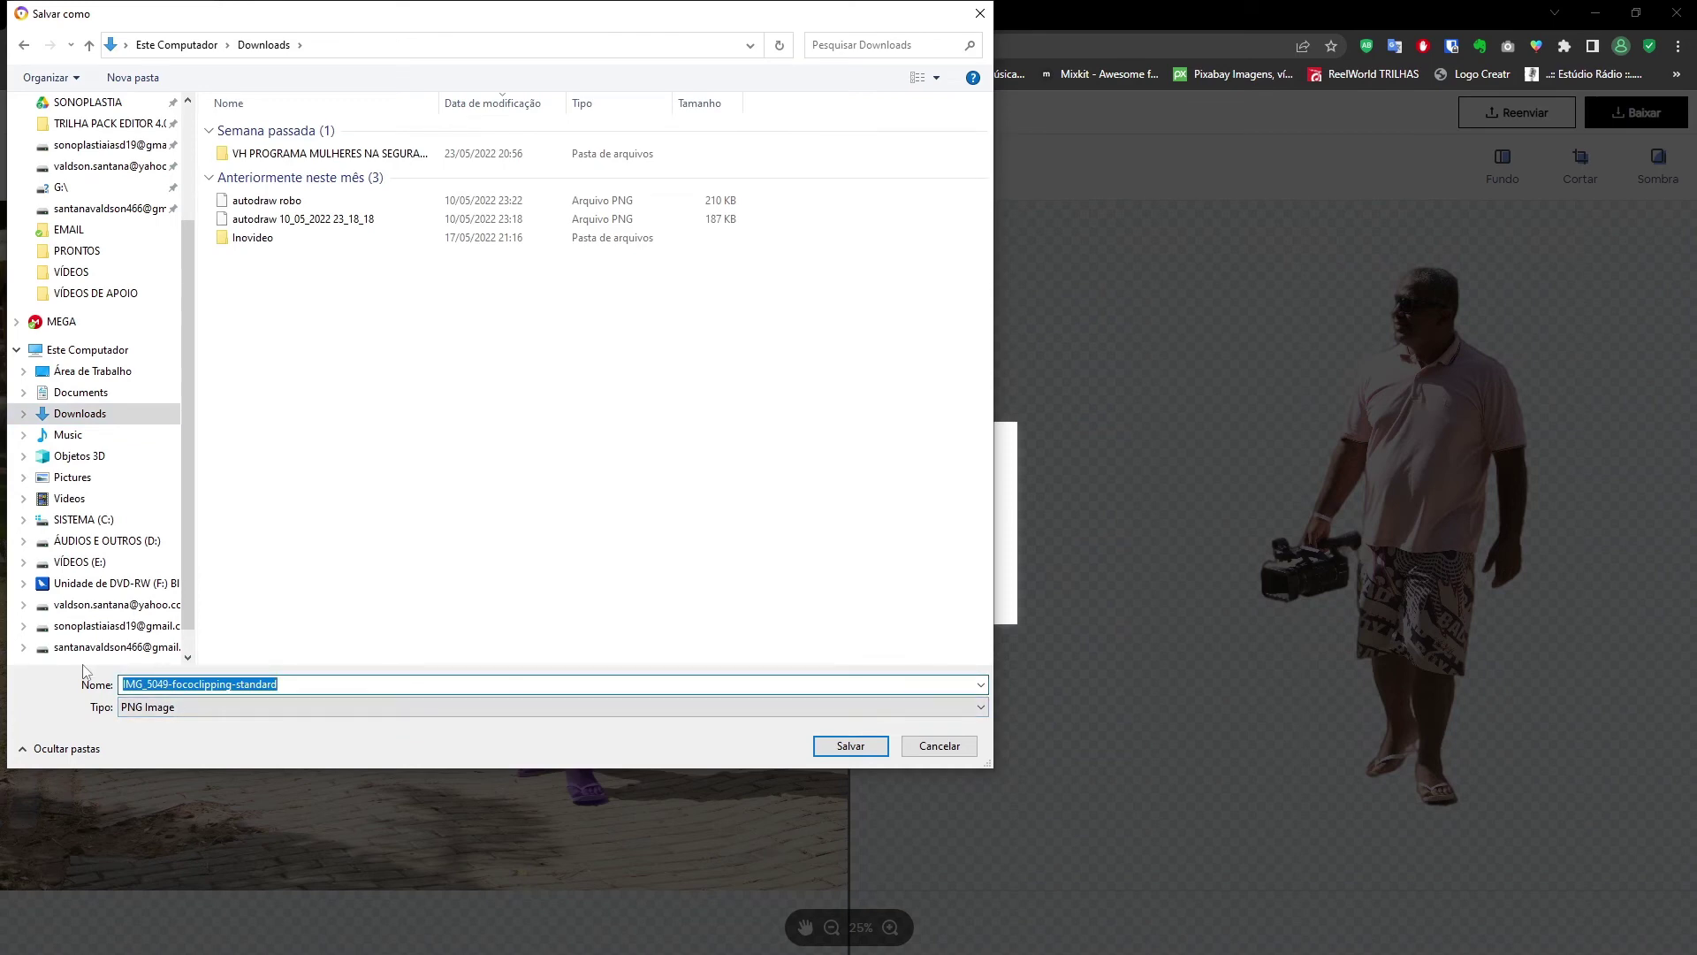
{"action": "type", "text": "IMS"}
{"action": "key", "text": "BackSpace"}
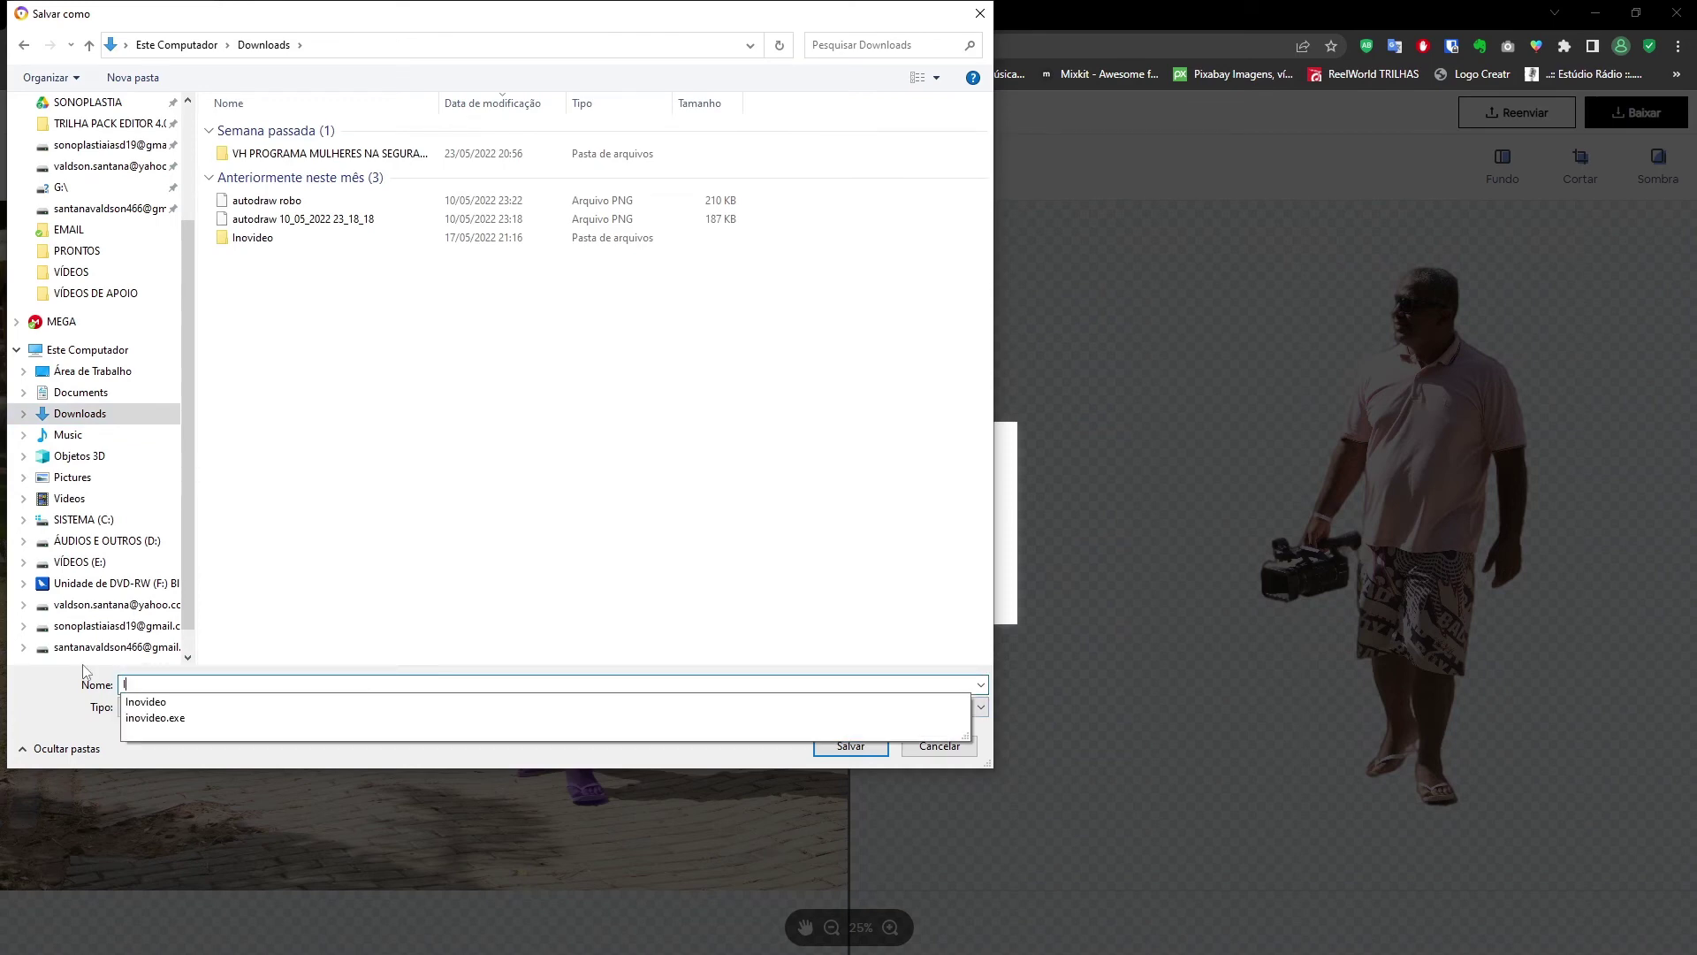
{"action": "type", "text": "MAGEM RECORTADA"}
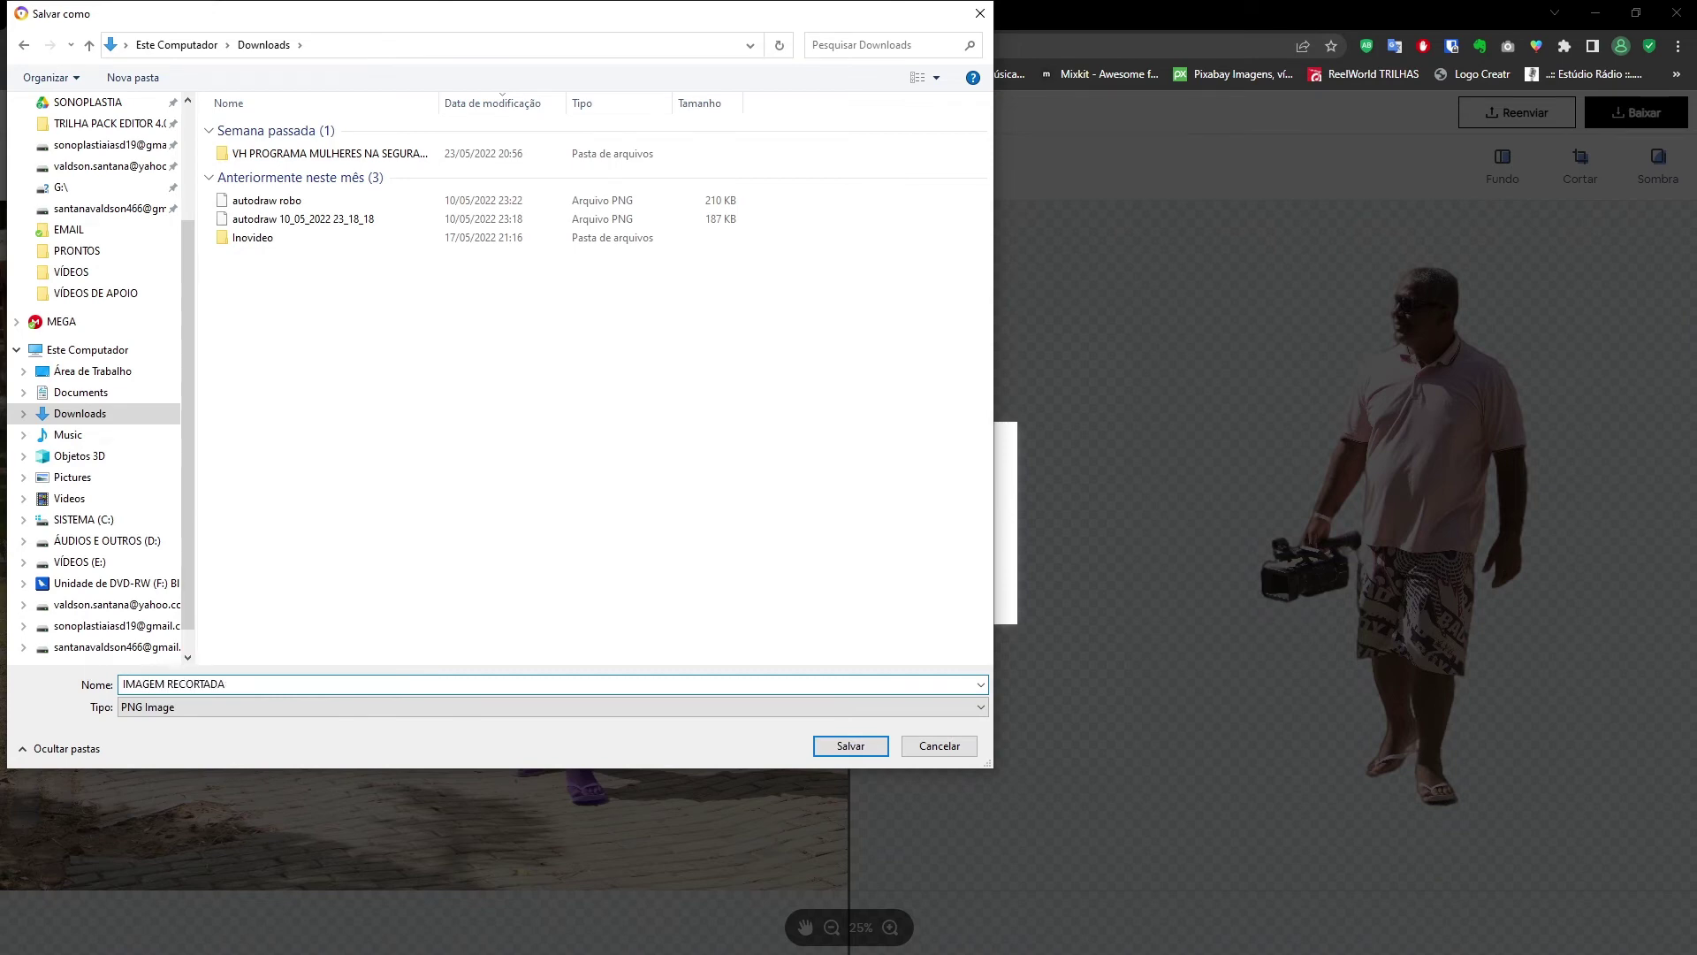
{"action": "left_click", "coordinate": [853, 750]}
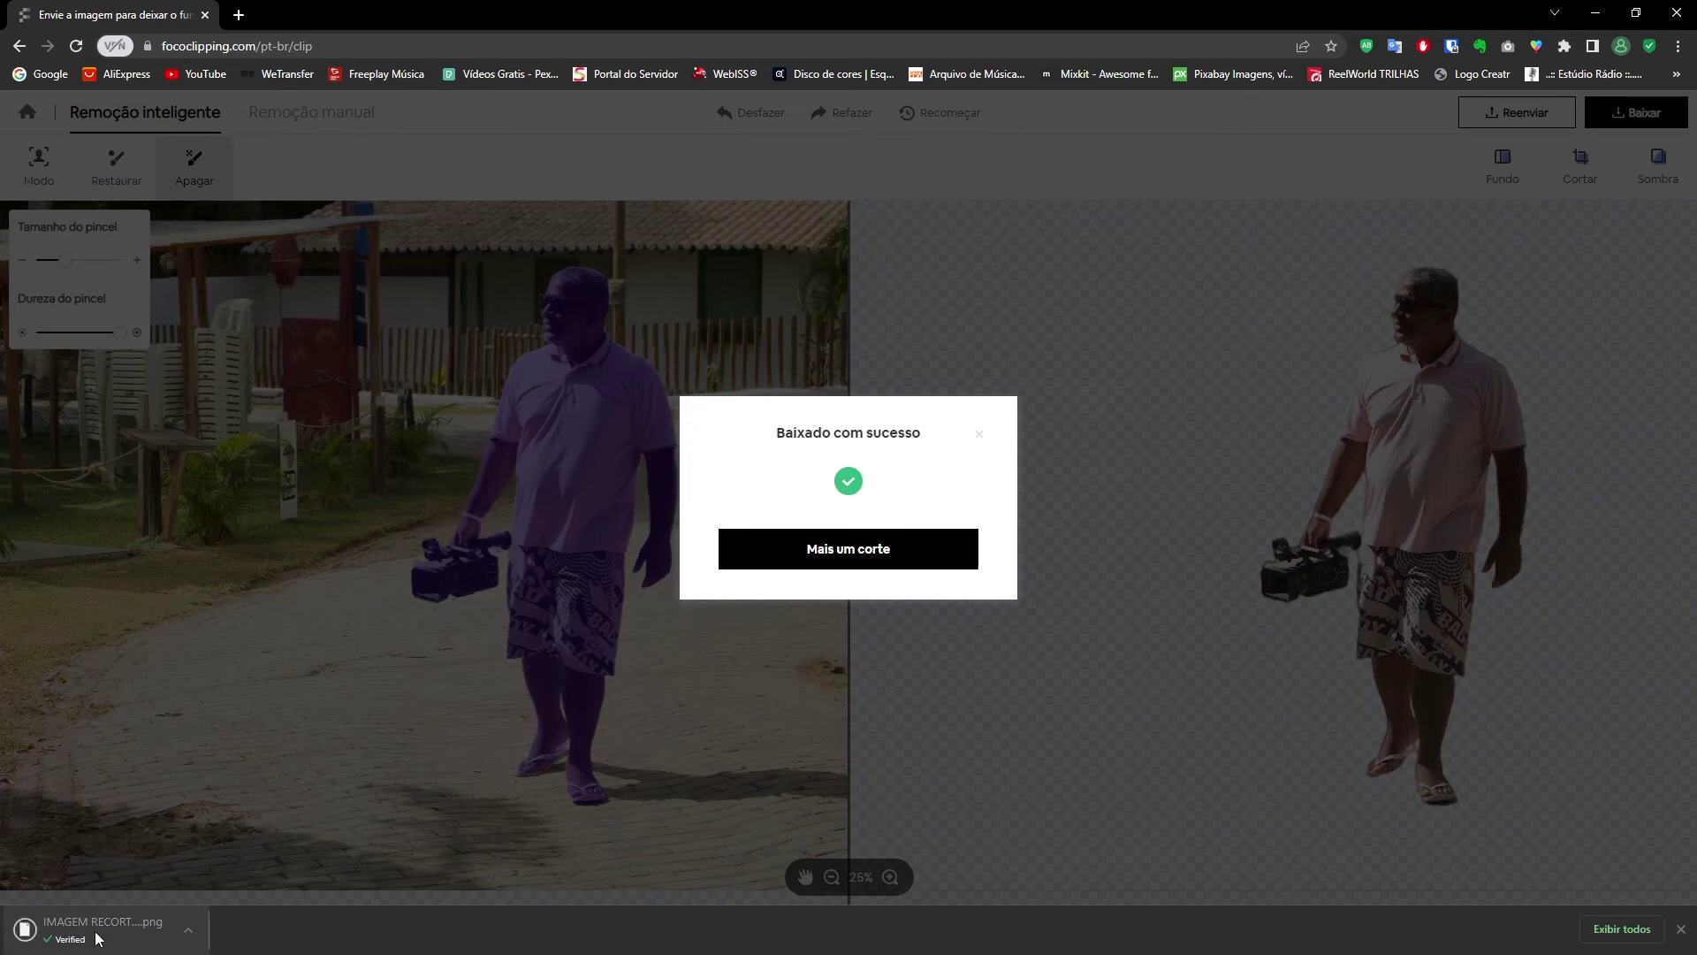
Open IMAGEM RECORTADA.png from the browser's download bar
{"action": "left_click", "coordinate": [98, 928]}
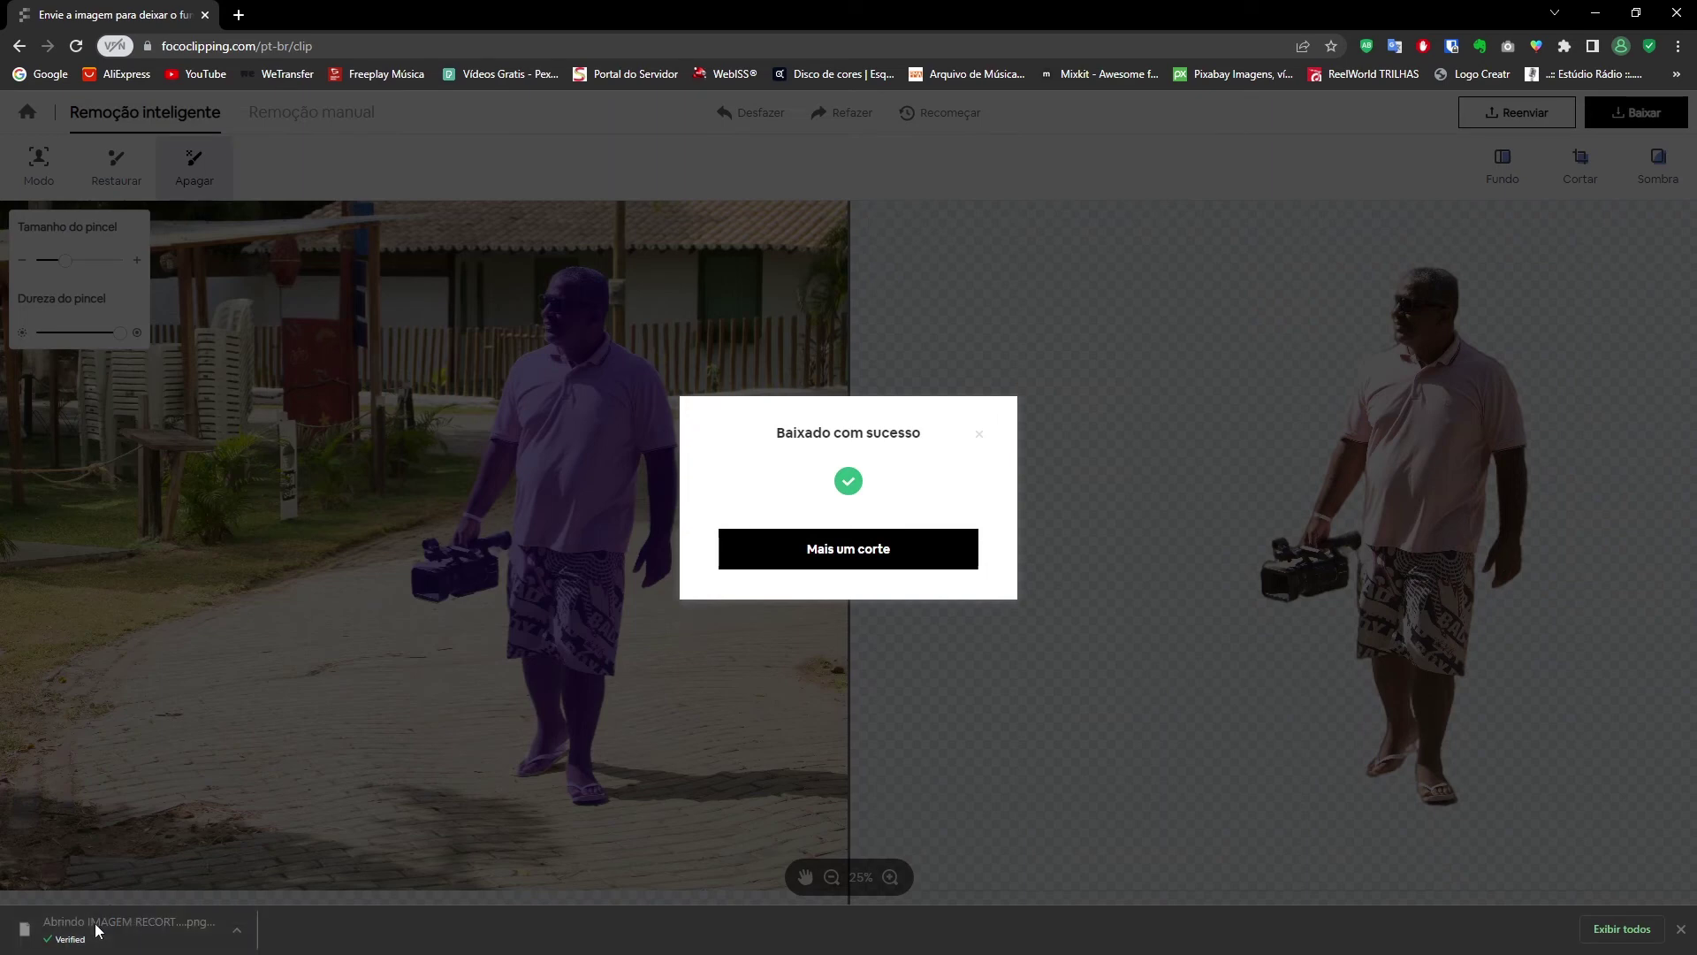